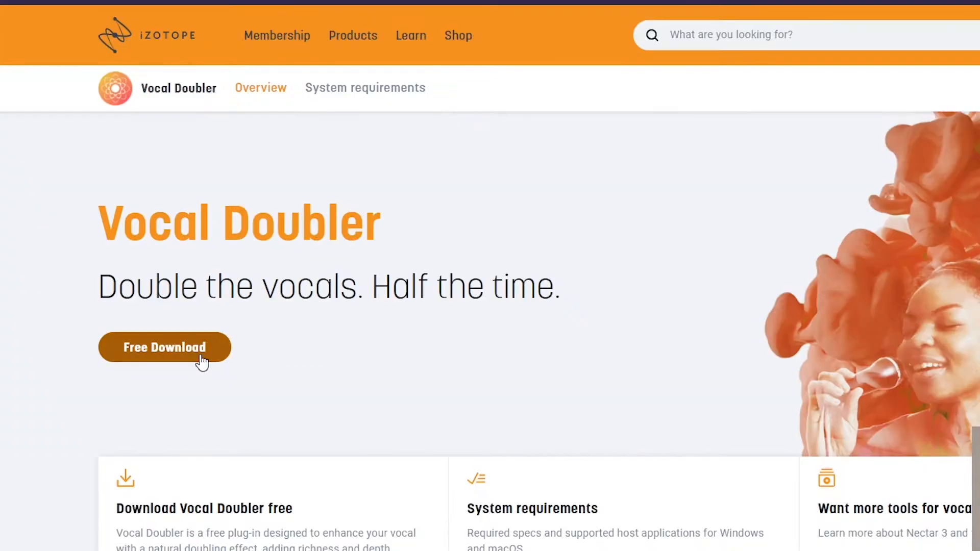
Step: Request the free Vocal Doubler download and sign in to iZotope with the account e-mail and password
click(202, 361)
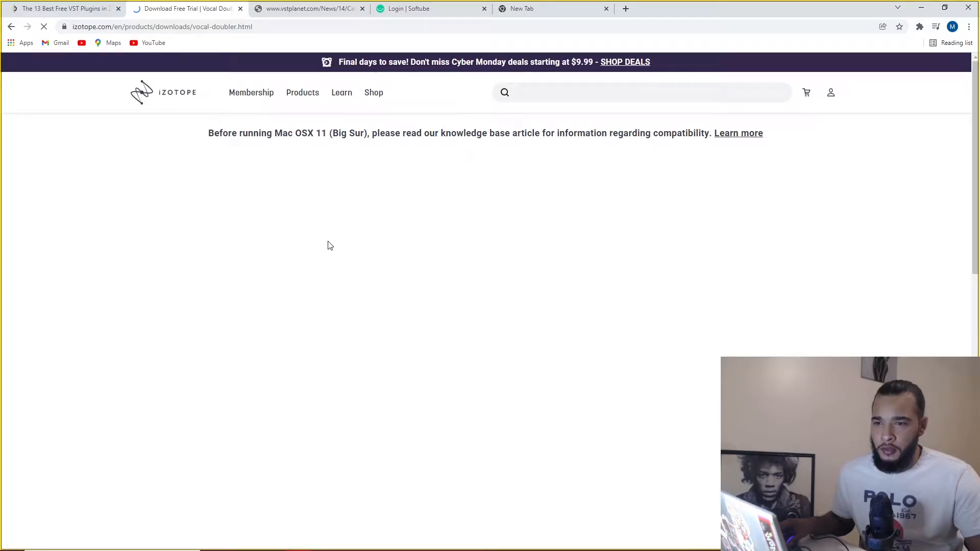
scroll(467, 233, down, 3)
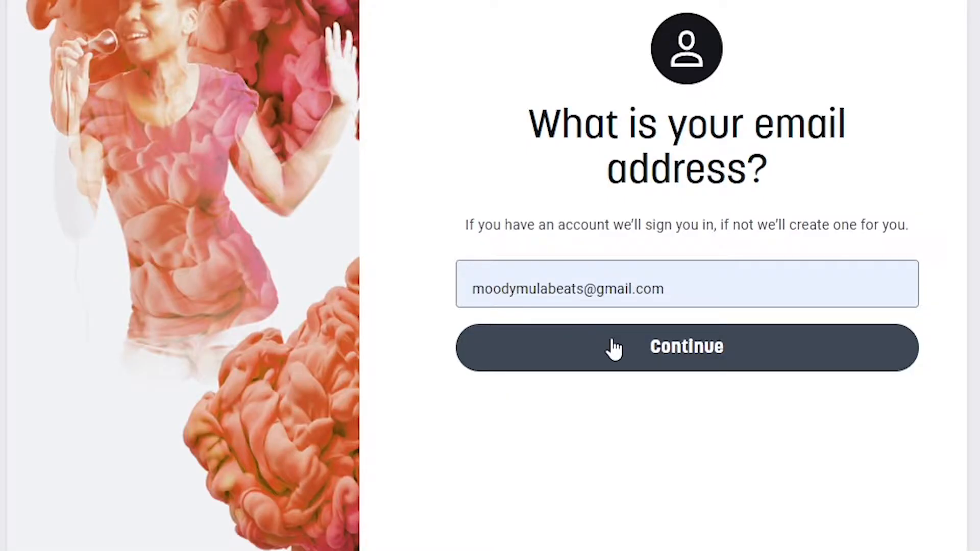
click(614, 351)
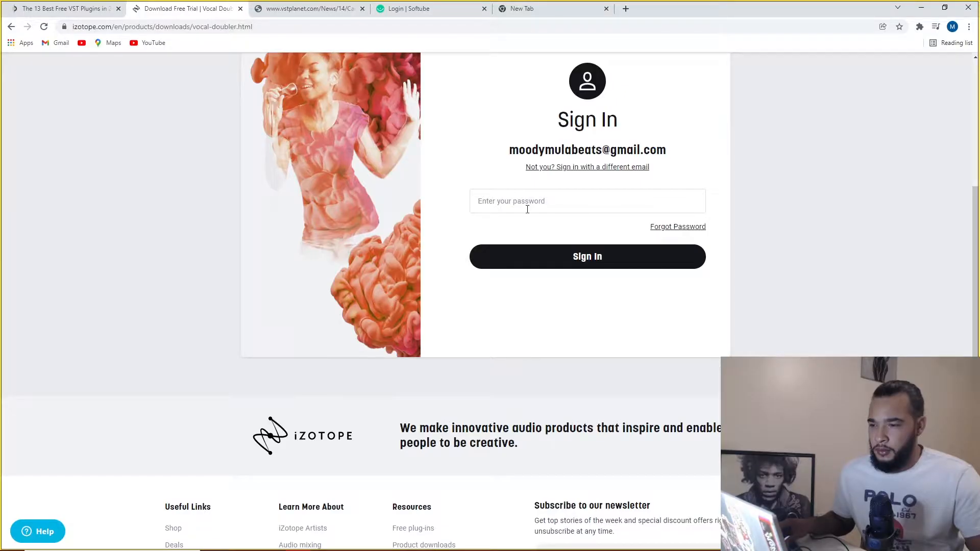
click(528, 207)
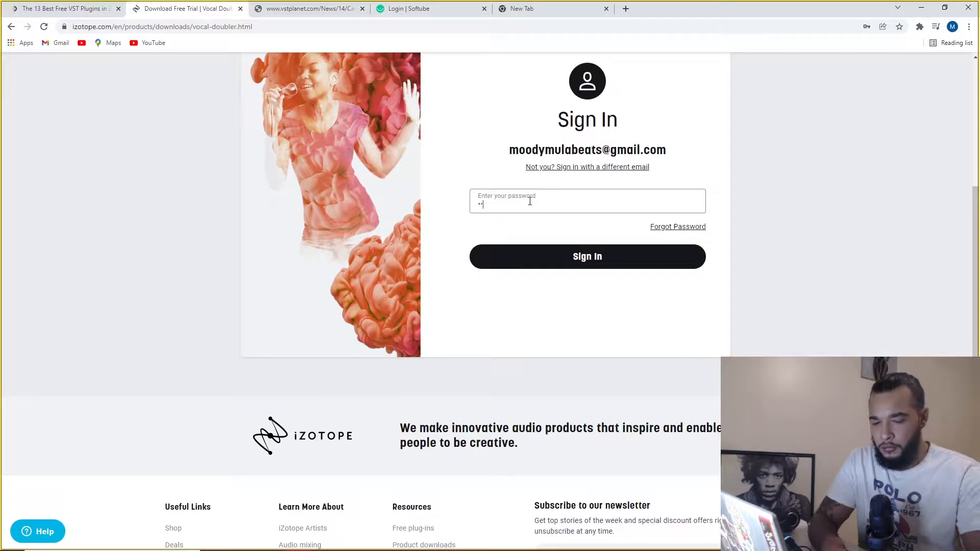
text(••••••)
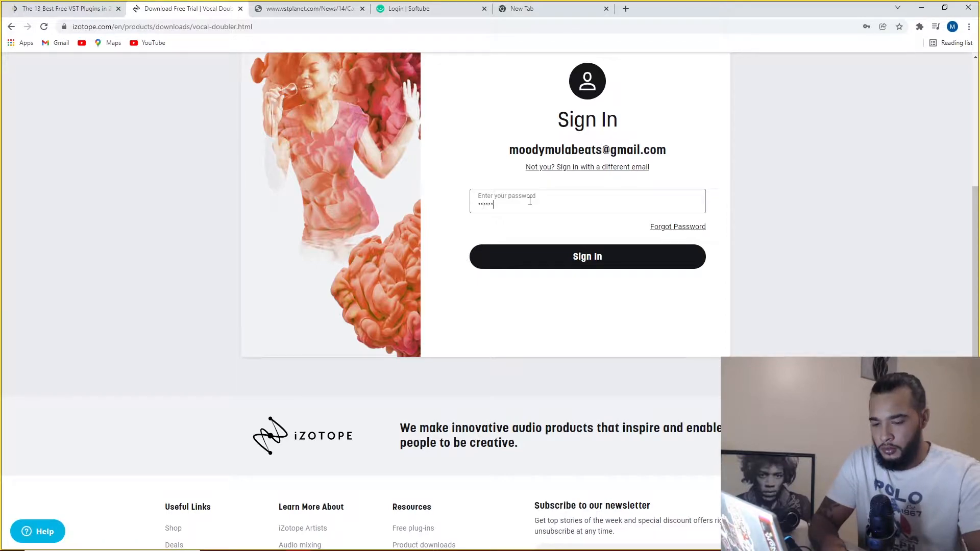
text(••)
key(Return)
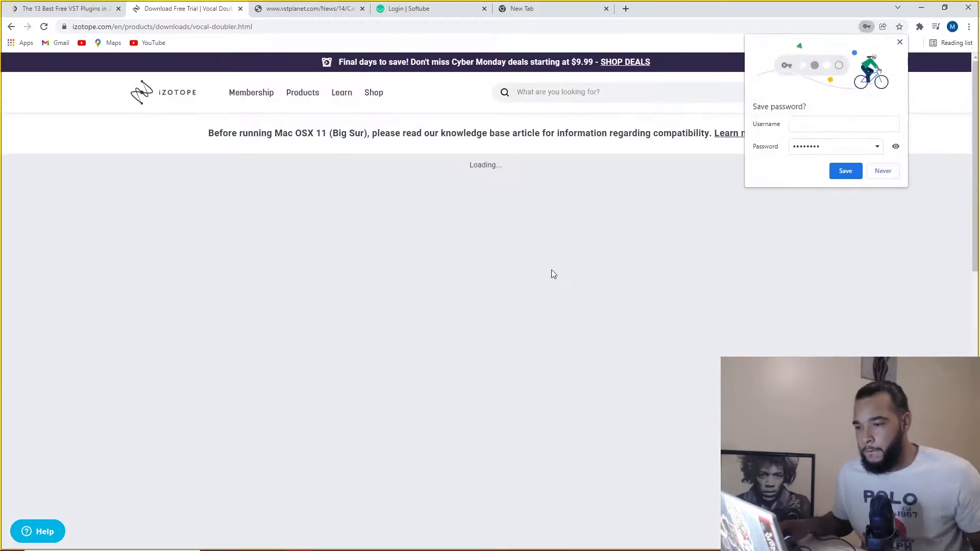
Step: Run the downloaded Vocal Doubler installer, accept the license agreement, and complete the setup with Easy Install
scroll(587, 277, down, 1)
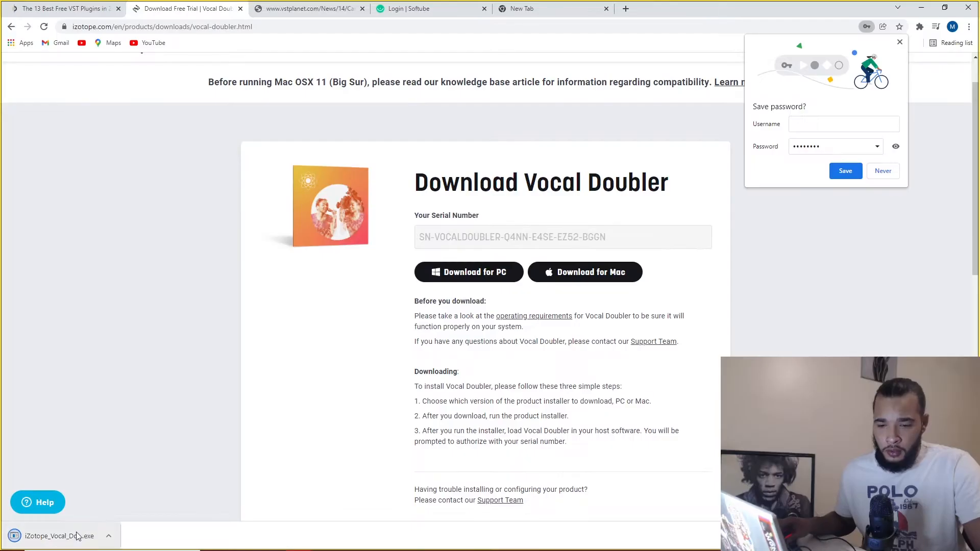
click(85, 538)
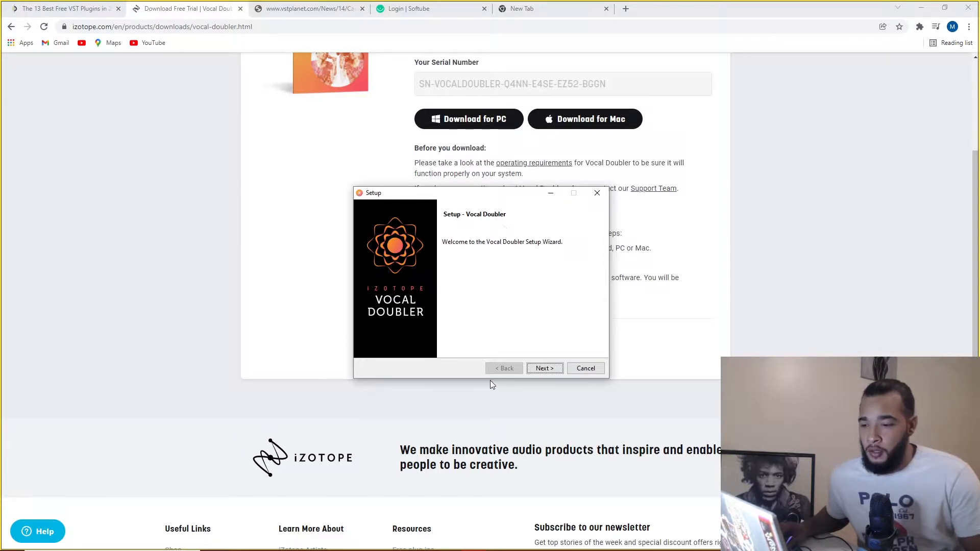
click(543, 369)
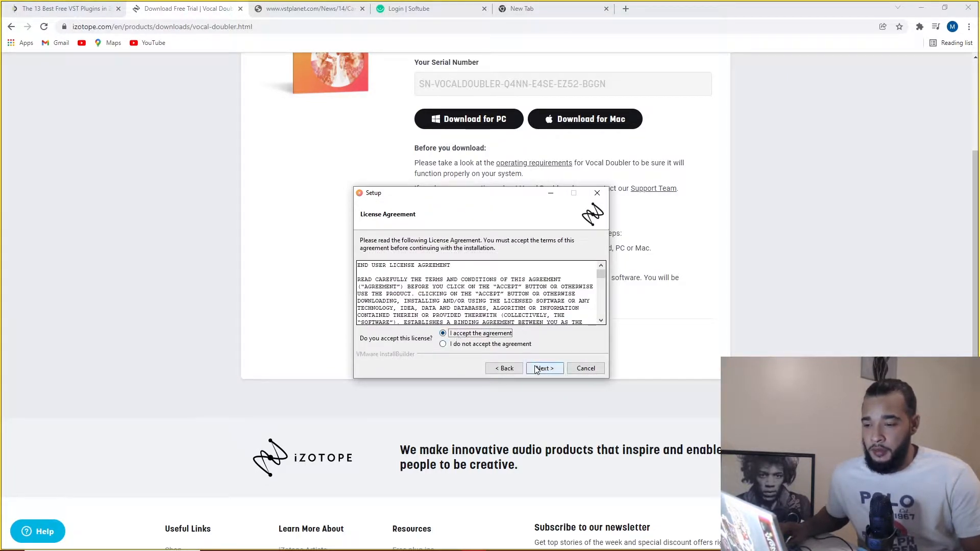
click(535, 369)
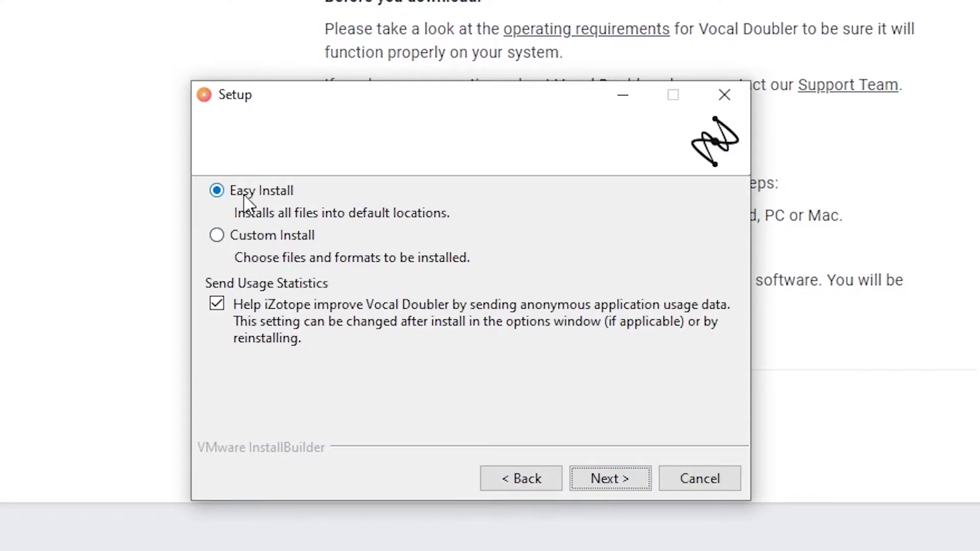
click(587, 479)
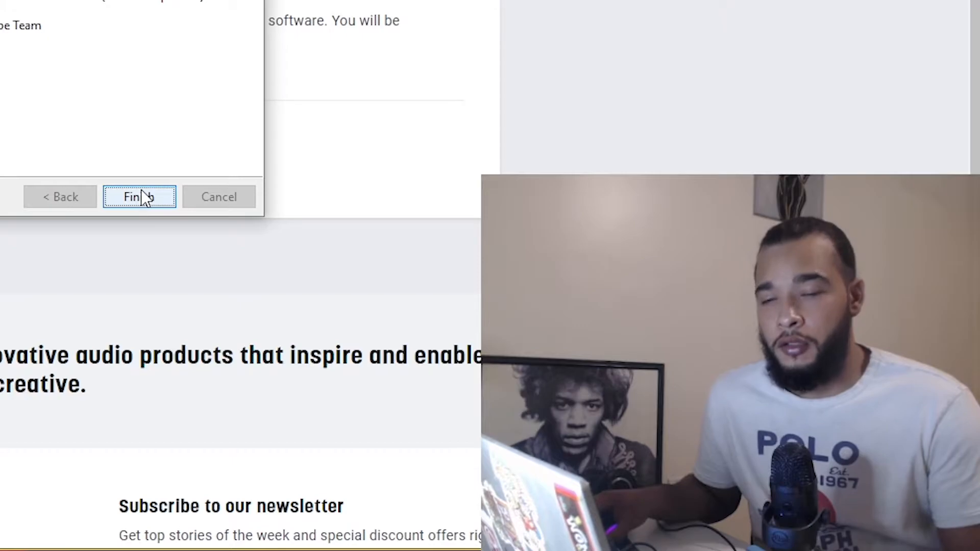
click(141, 197)
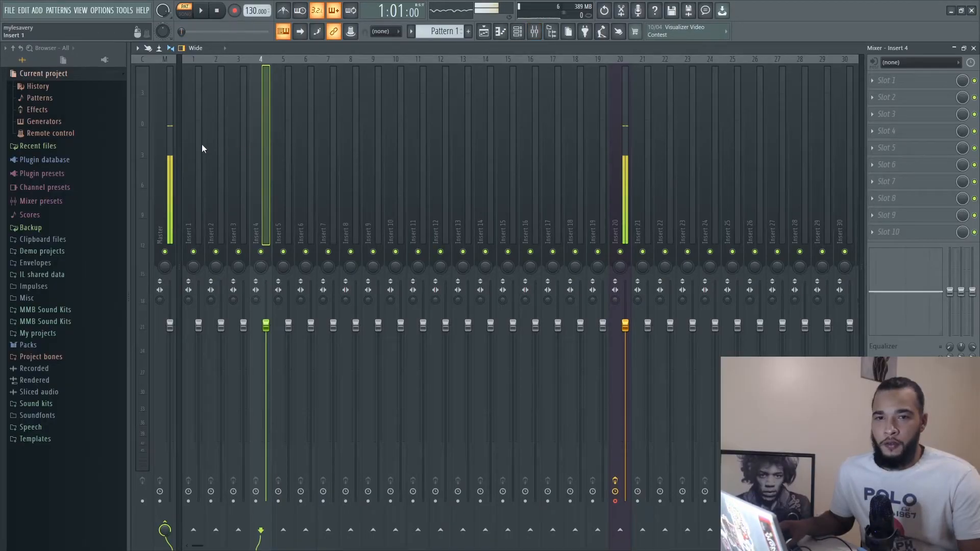
Step: In FL Studio, open the plugin manager, review the plugin search paths, and scan for more plugins
click(110, 11)
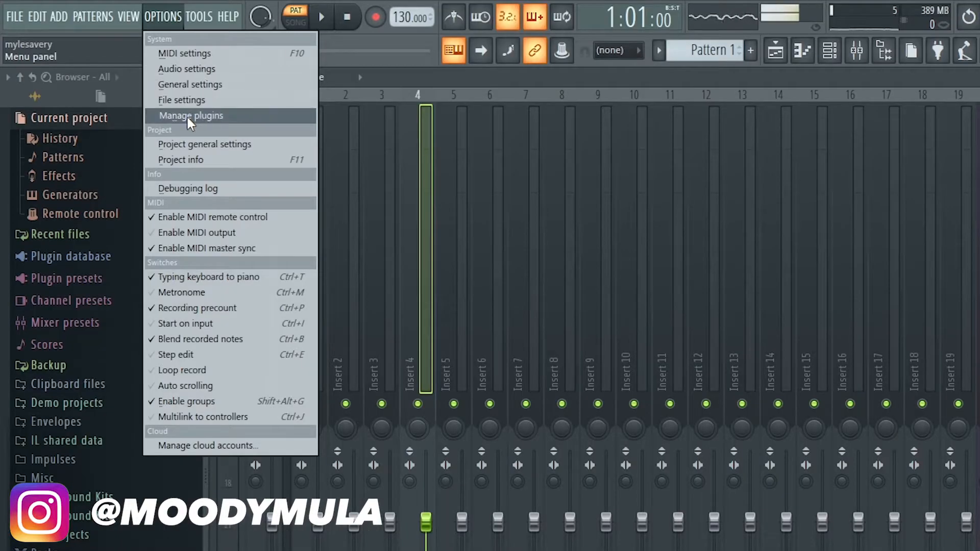
click(187, 116)
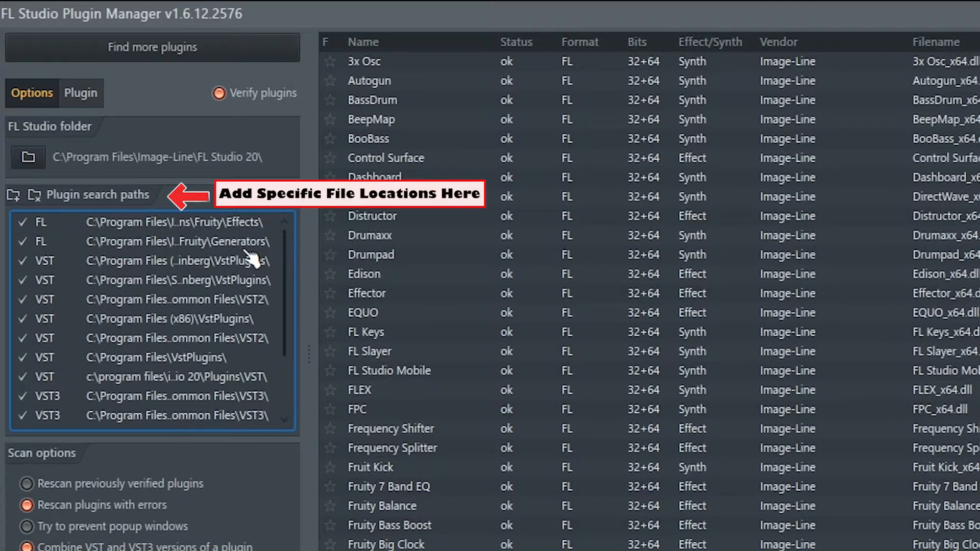
scroll(125, 274, down, 3)
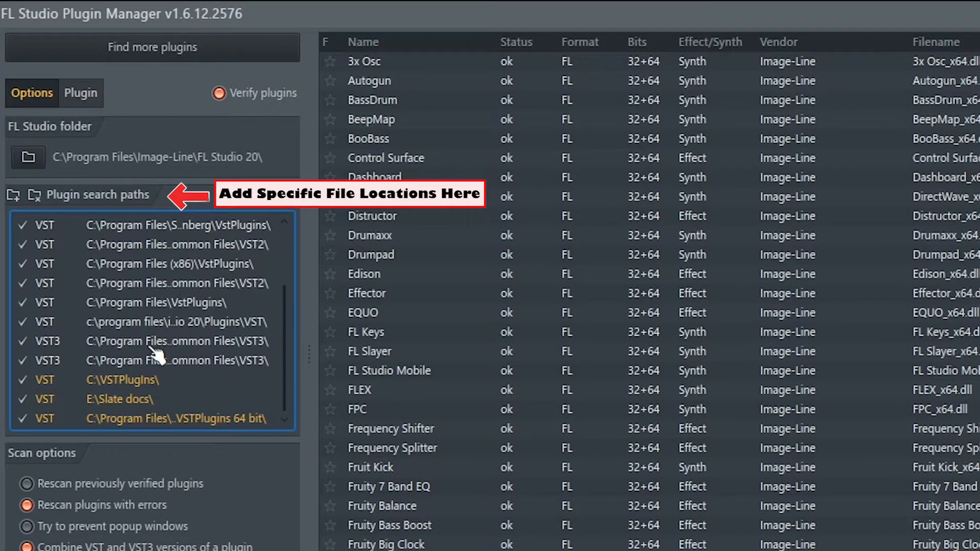
scroll(157, 354, up, 3)
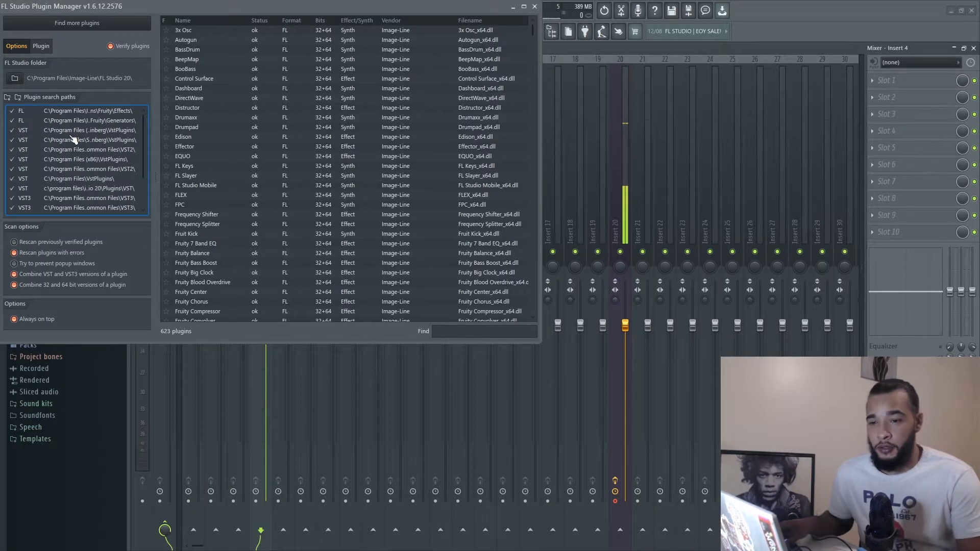
scroll(71, 163, down, 3)
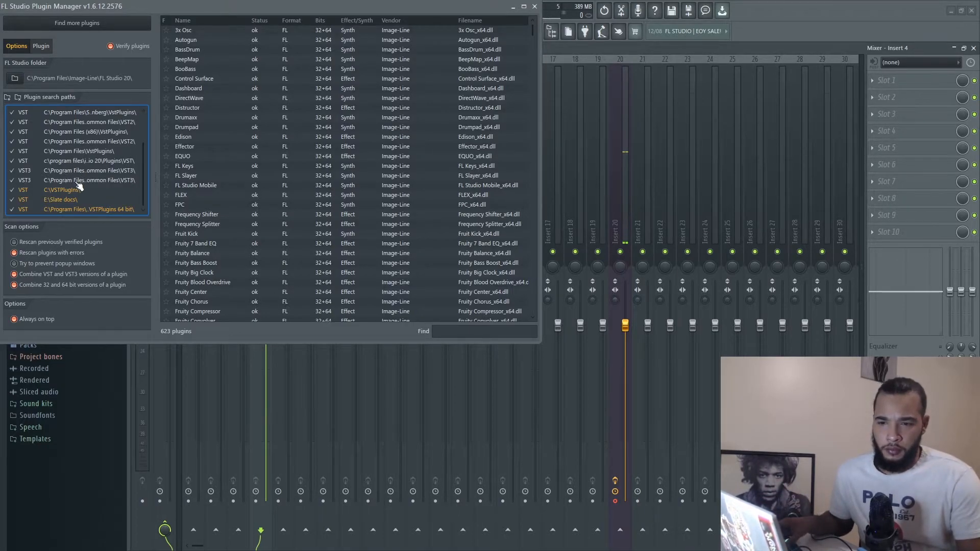
scroll(80, 186, up, 3)
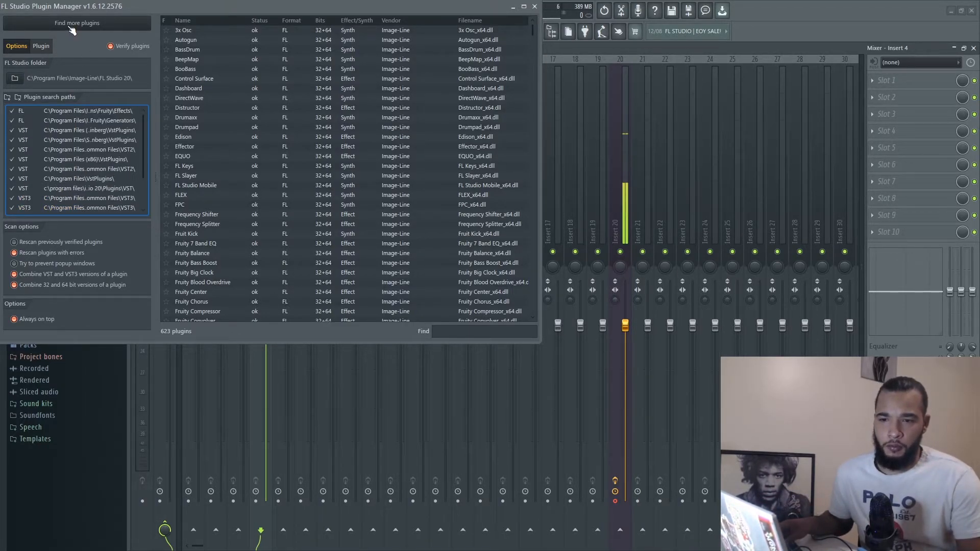
click(72, 27)
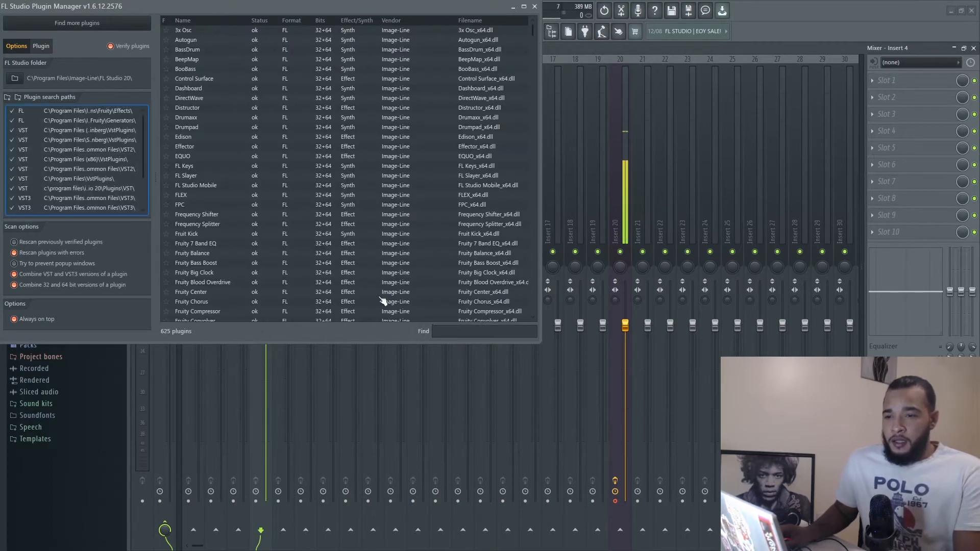
Step: Find Vocal Doubler in the plugin list, mark it as a favorite, and close the plugin manager
scroll(343, 244, down, 20)
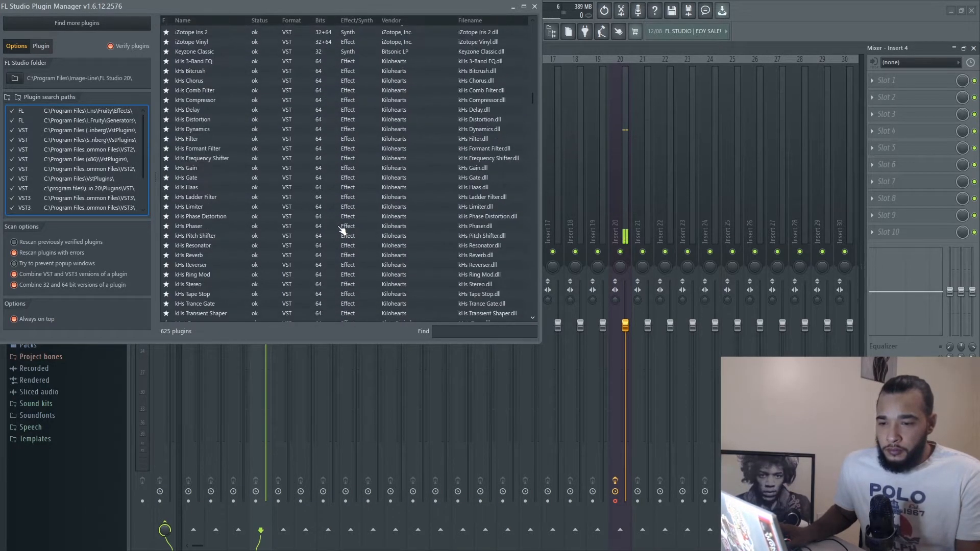
scroll(343, 228, down, 16)
scroll(296, 174, up, 8)
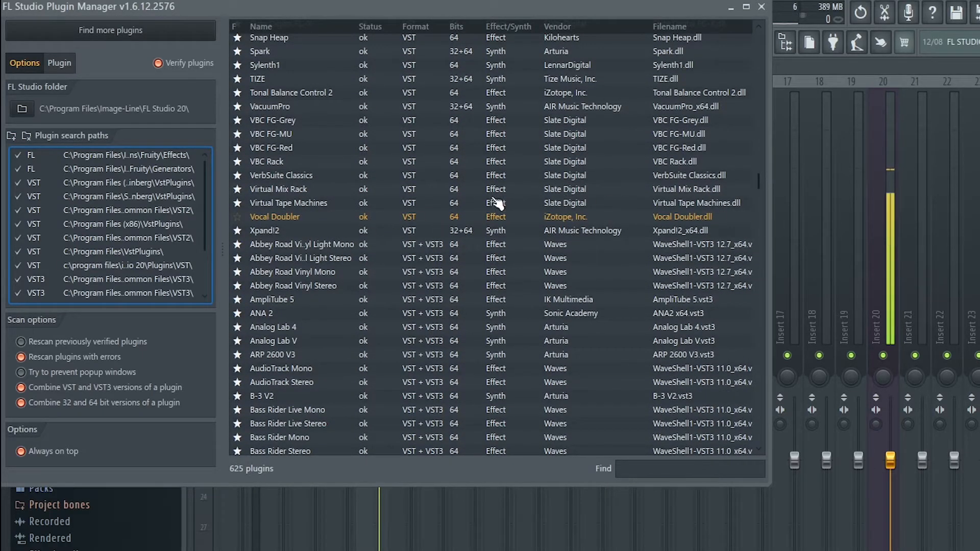
click(251, 219)
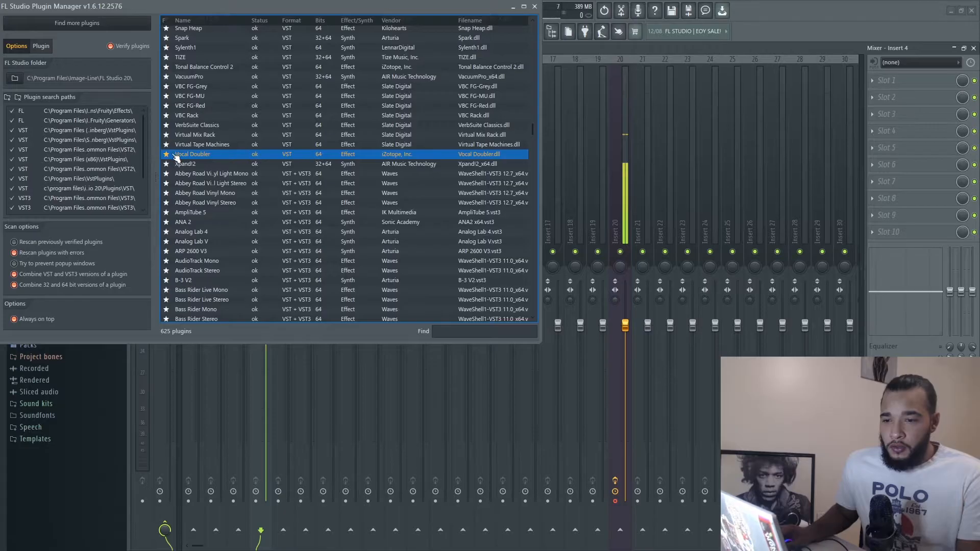
click(535, 7)
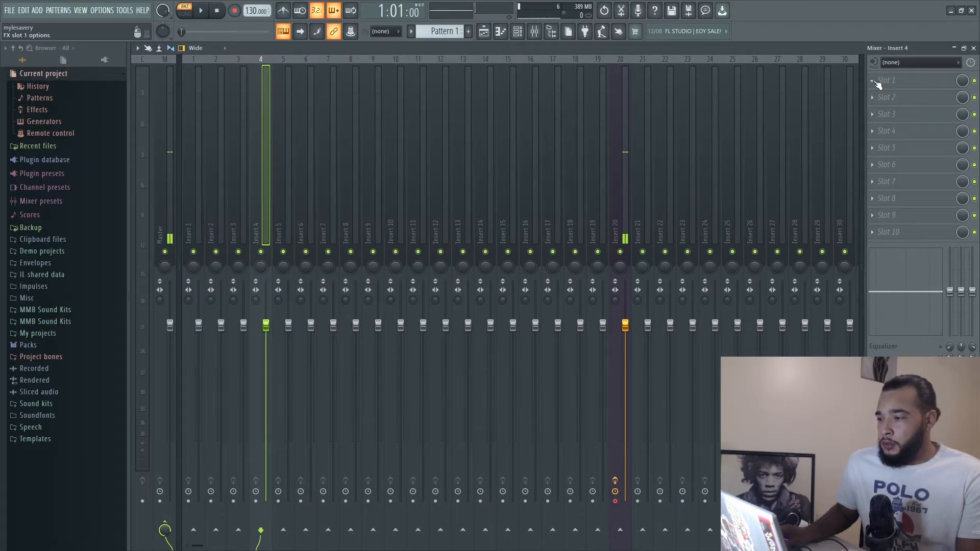
Step: Load the Vocal Doubler effect into slot 1 of mixer Insert 4
click(521, 32)
click(200, 138)
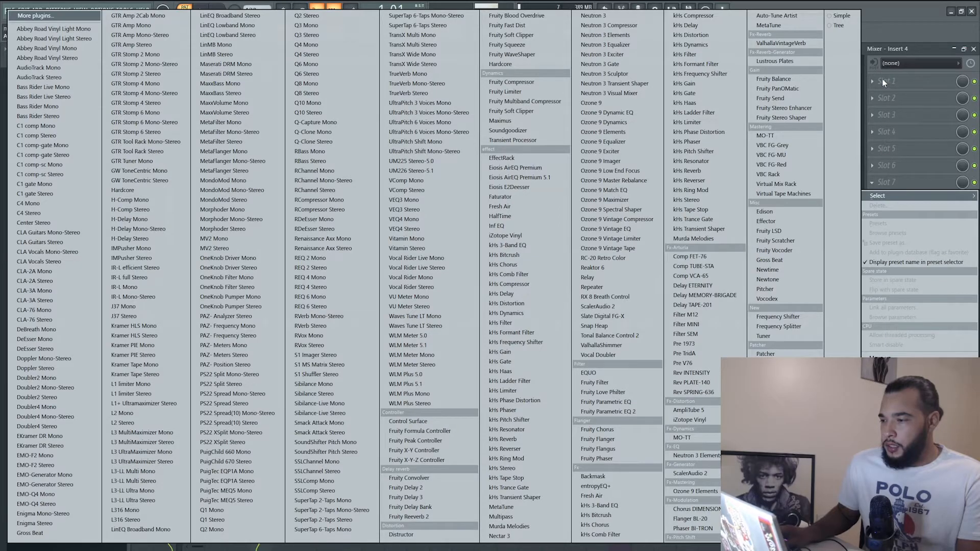
click(882, 80)
click(884, 80)
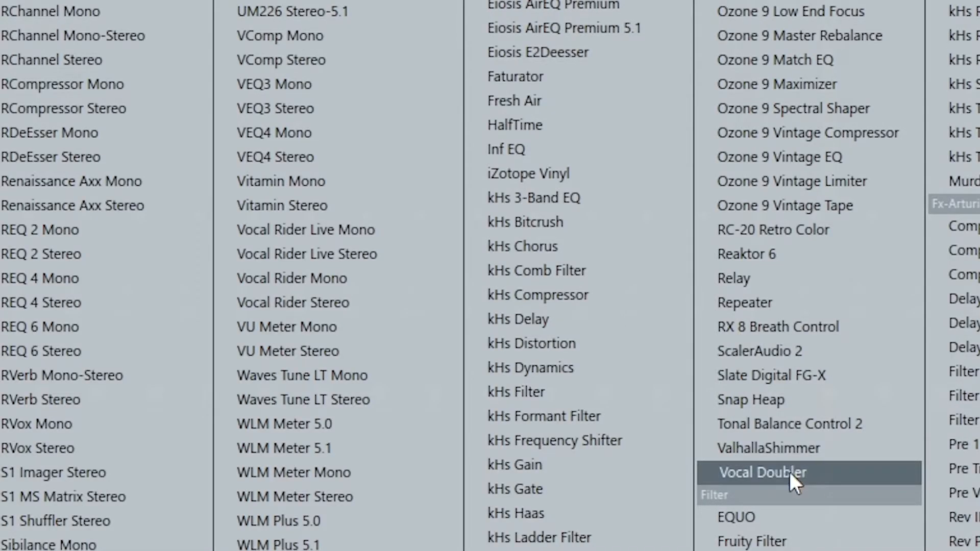
click(797, 471)
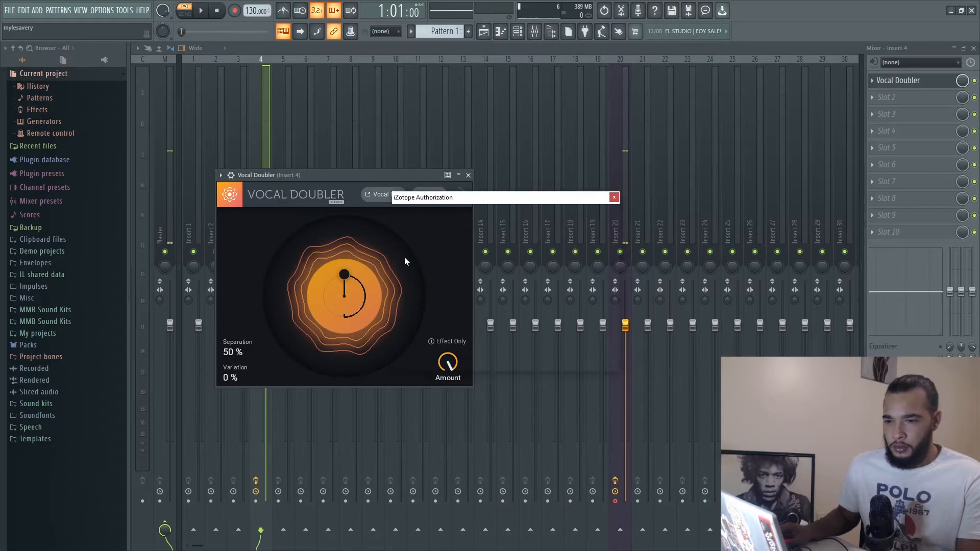
Step: Copy the plugin's serial number from the download page in Chrome and paste it into the iZotope Authorization Serial Number field
click(549, 334)
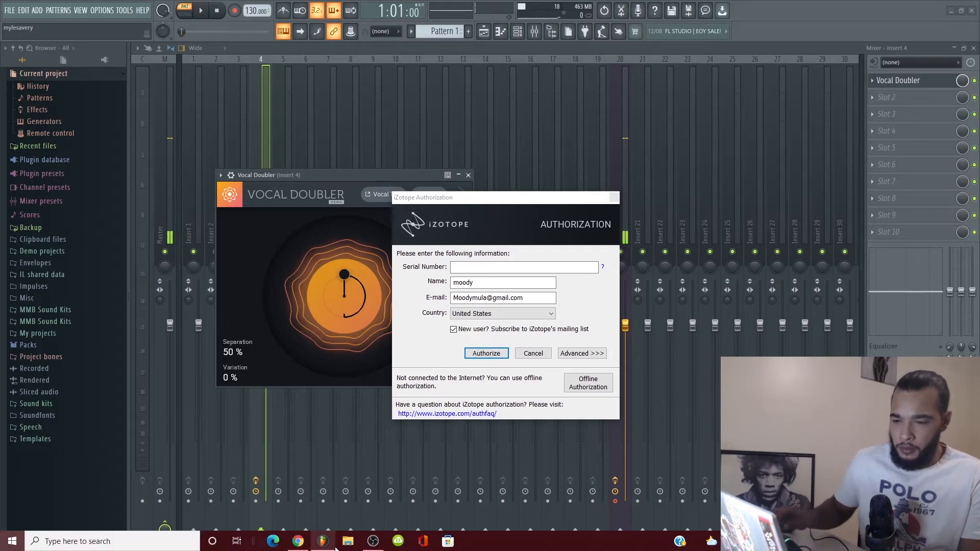
key(super)
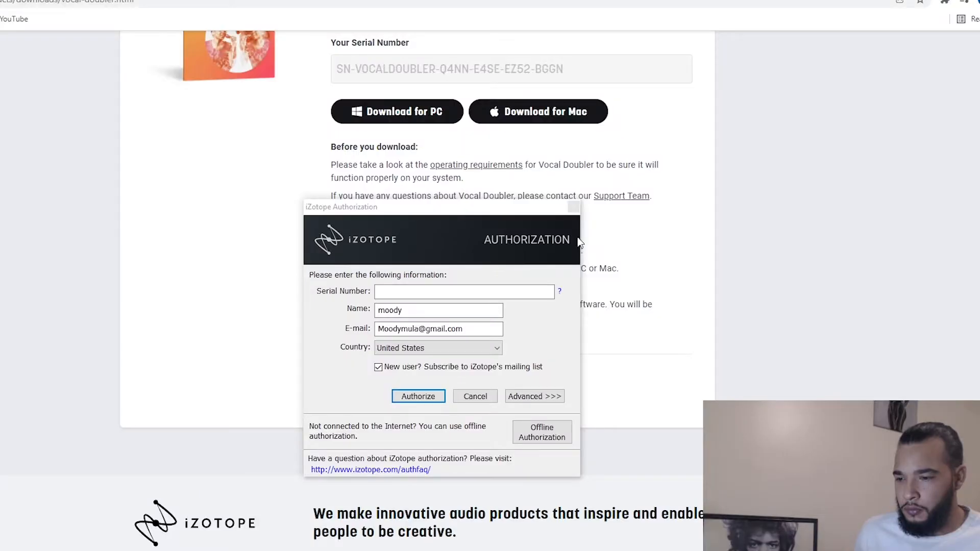
drag(563, 69, 361, 74)
right_click(346, 68)
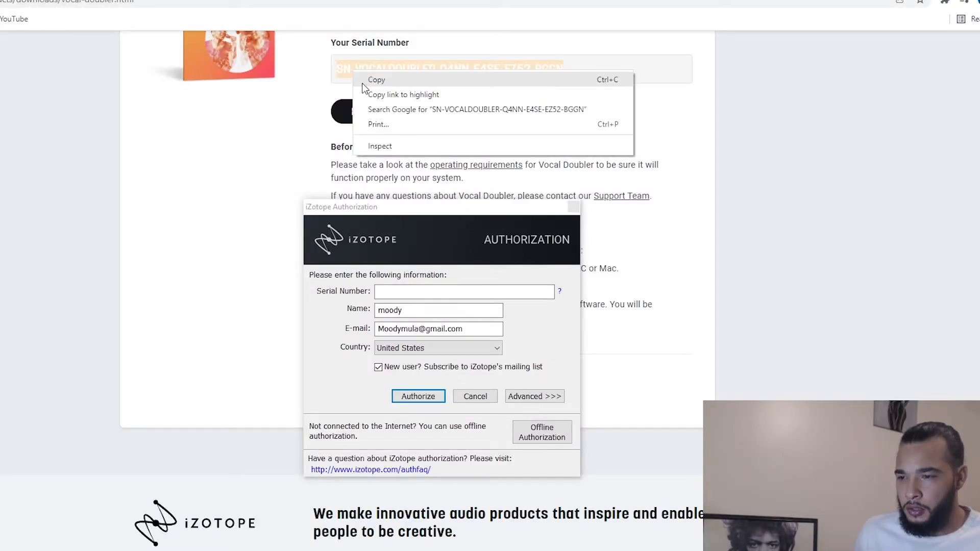
click(367, 79)
right_click(463, 250)
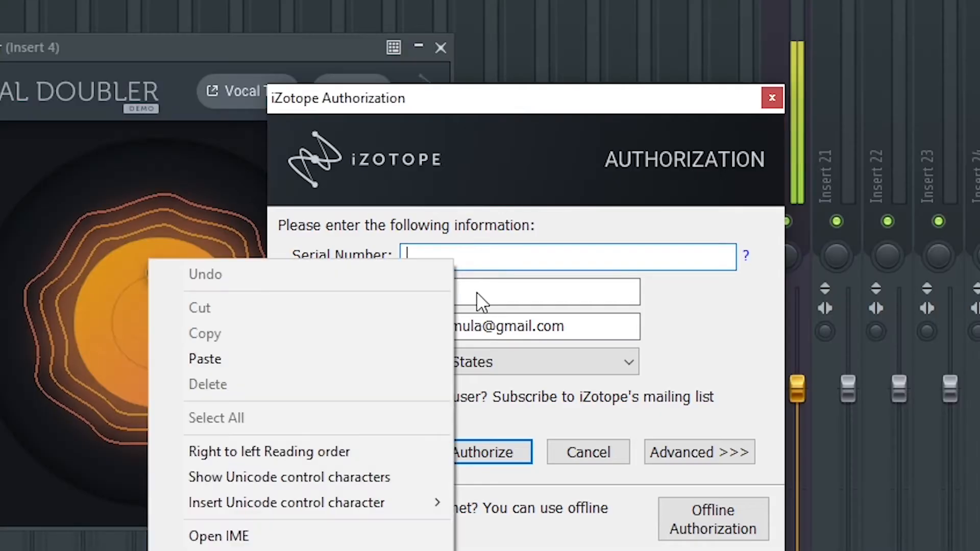
click(265, 360)
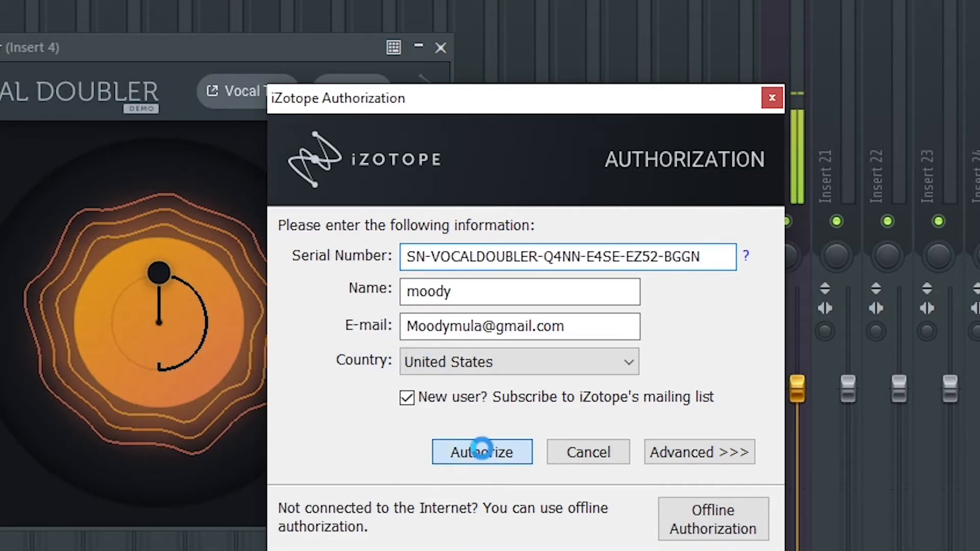
Step: Authorize Vocal Doubler by submitting the entered account information, and finish the authorization
click(481, 450)
click(456, 427)
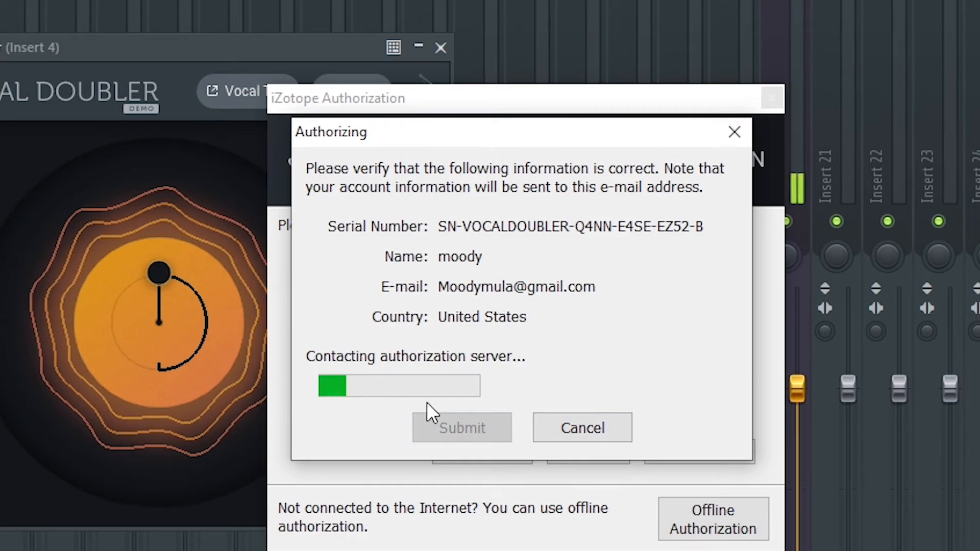
click(714, 390)
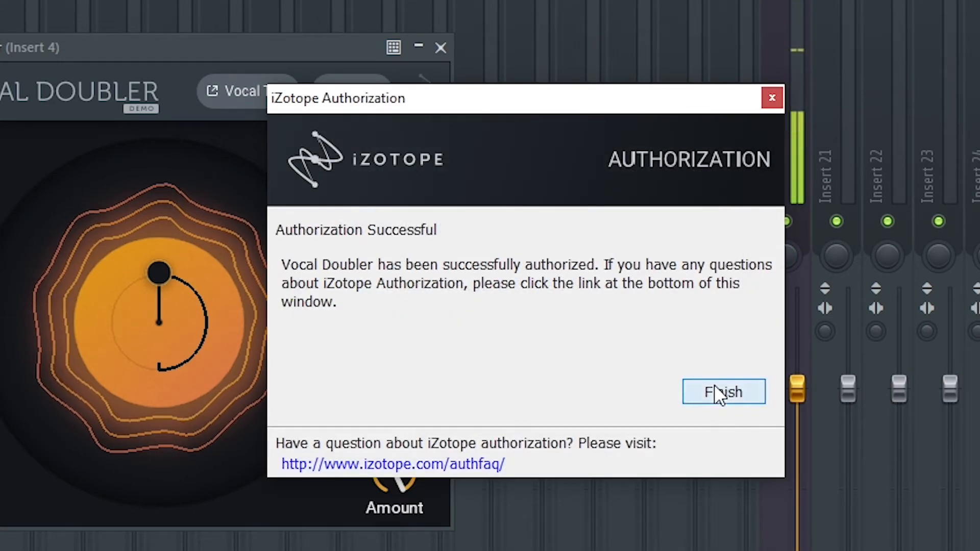